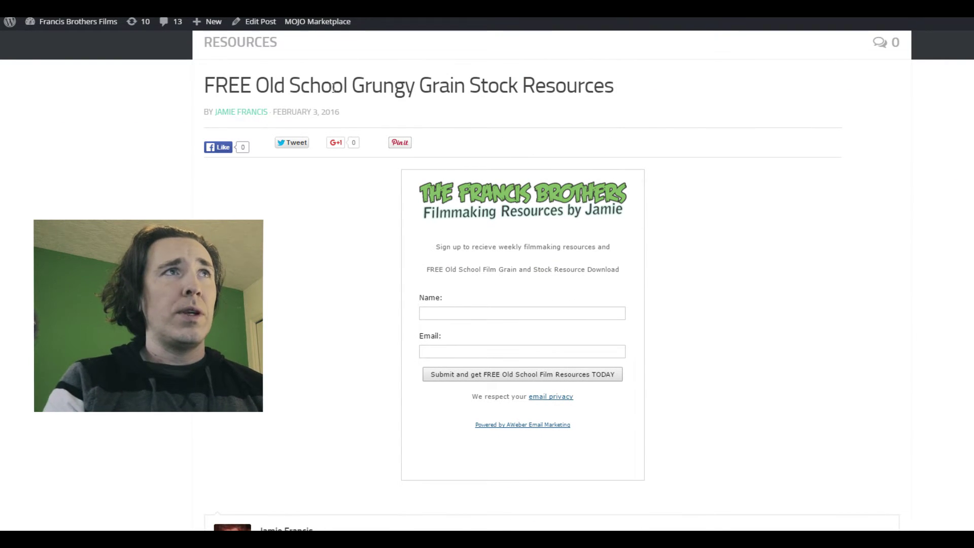
Fill the Francis Brothers Films signup with the saved name and e-mail address, then submit it
click(497, 315)
click(500, 326)
click(523, 350)
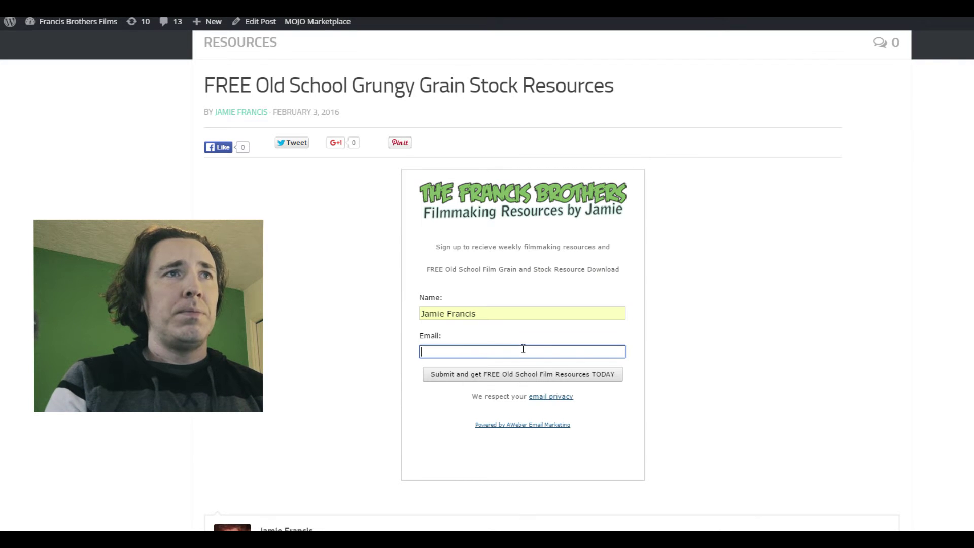
text(f)
click(497, 366)
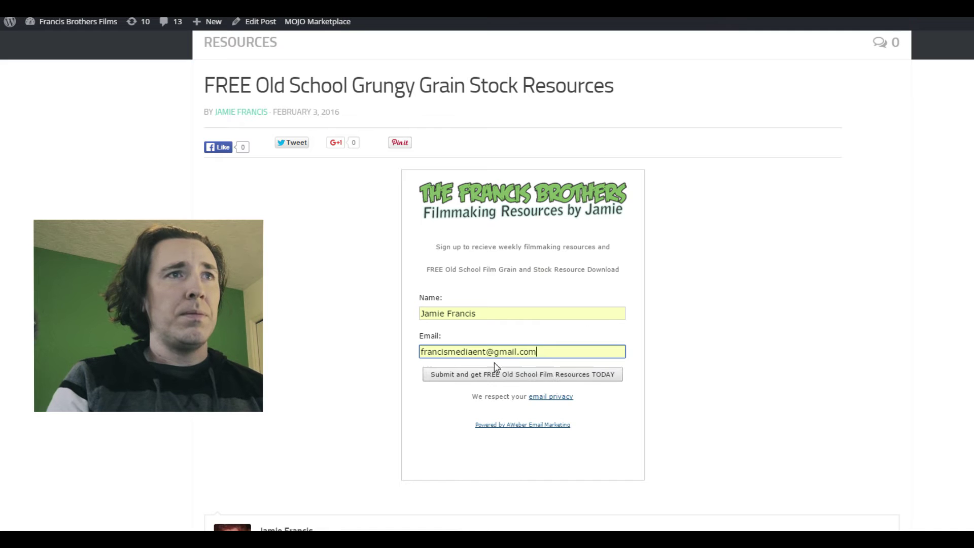
click(531, 380)
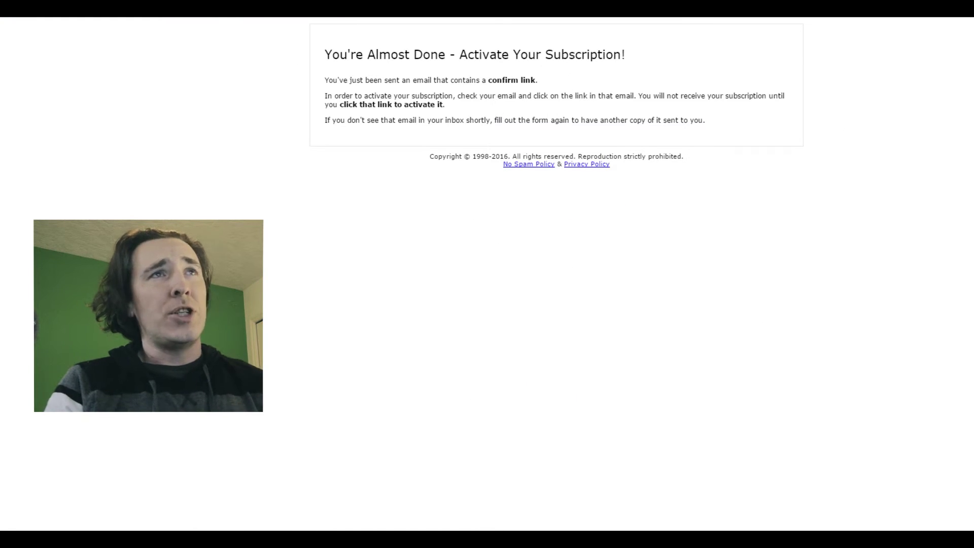
Open gmail.com in a new tab and read the subscription confirmation email
key(ctrl+t)
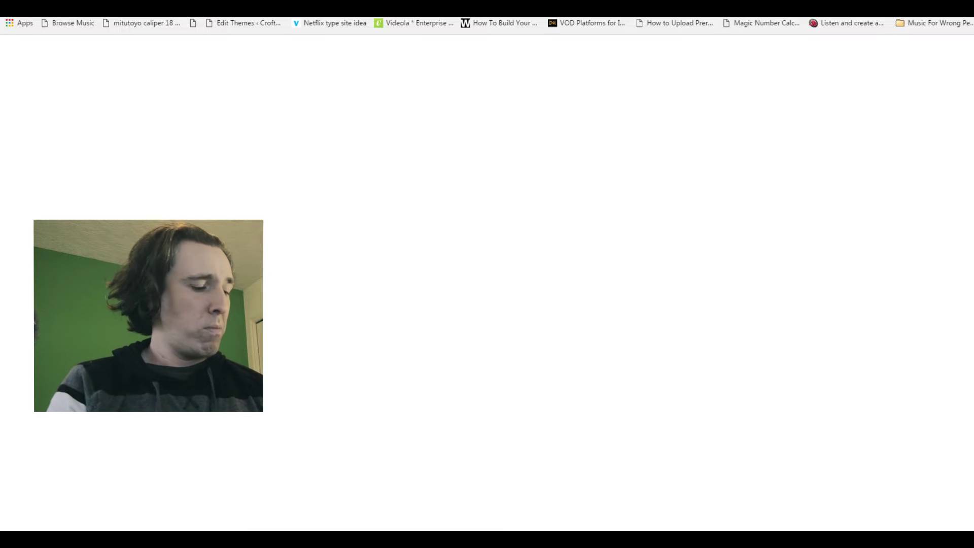
text(gmail.com)
key(Return)
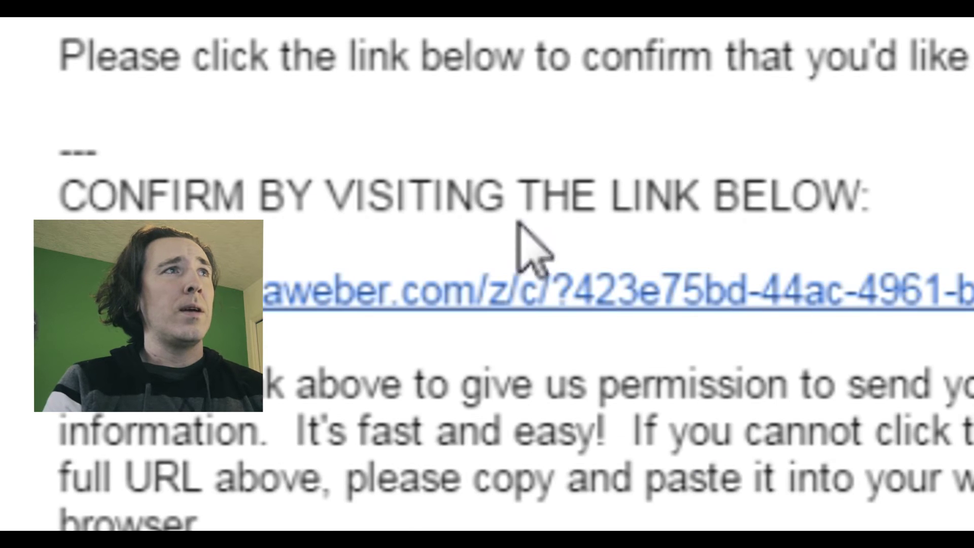
drag(542, 195, 872, 198)
key(Escape)
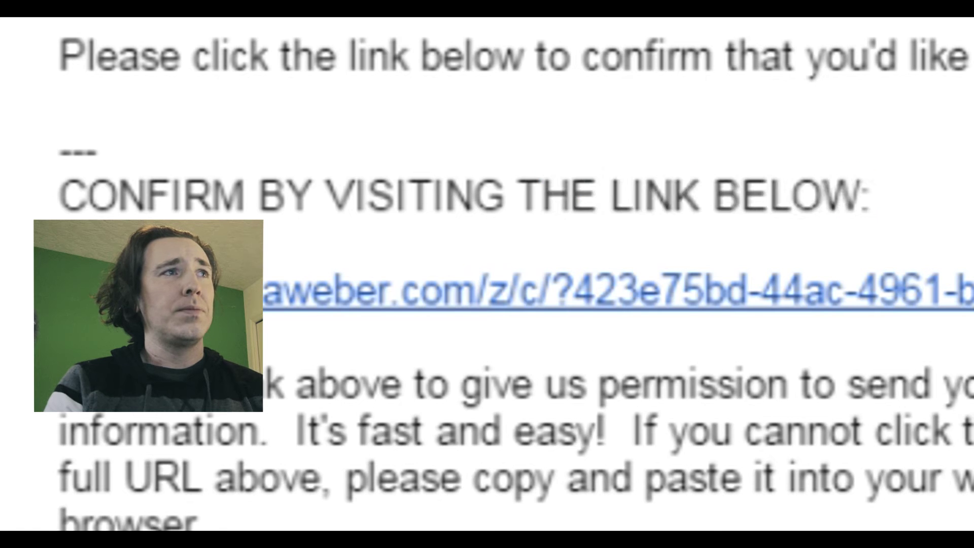
Back in the inbox, open the FREE Stock Footage email and select 4k-Counter-Leader.mp4
key(alt+Left)
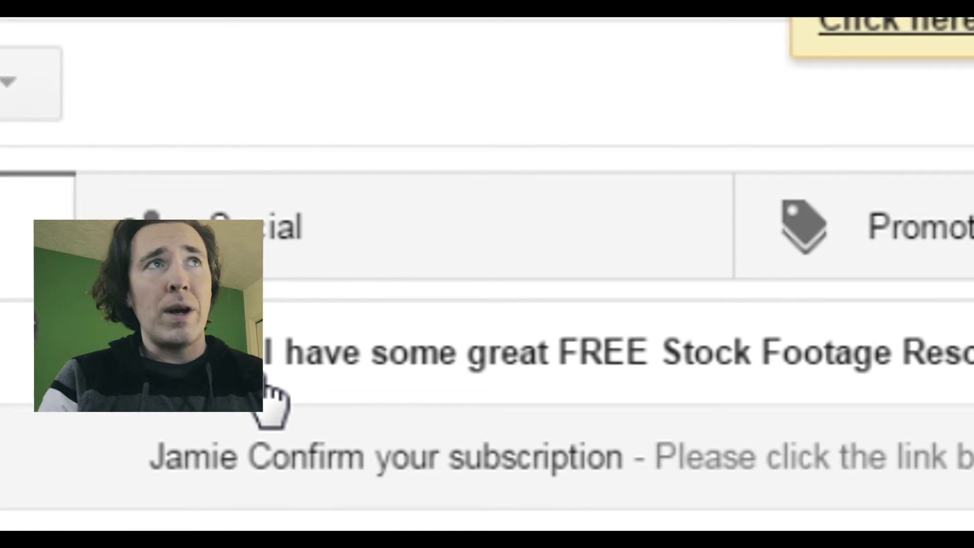
click(457, 396)
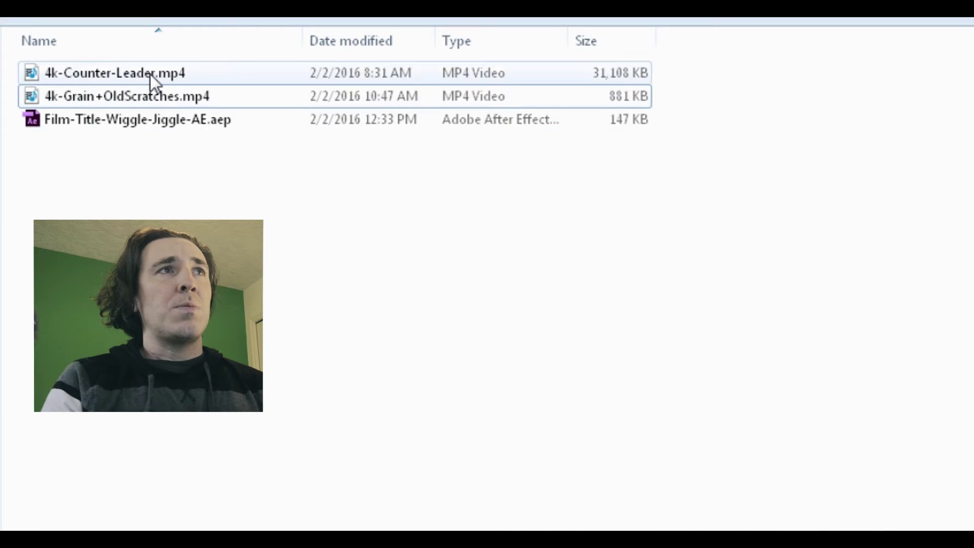
click(153, 74)
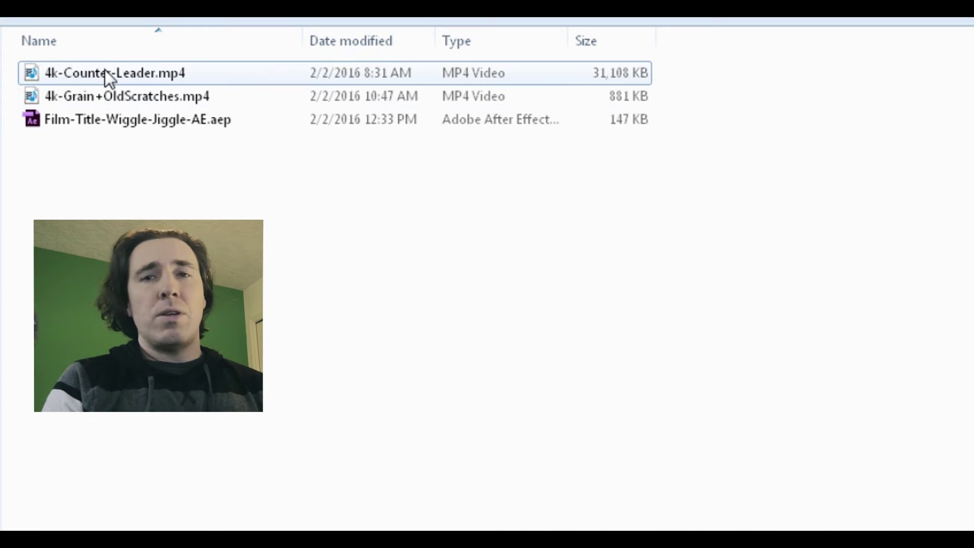
Preview the countdown clip in Media Player Classic, then open Film-Title-Wiggle-Jiggle-AE.aep
right_click(166, 72)
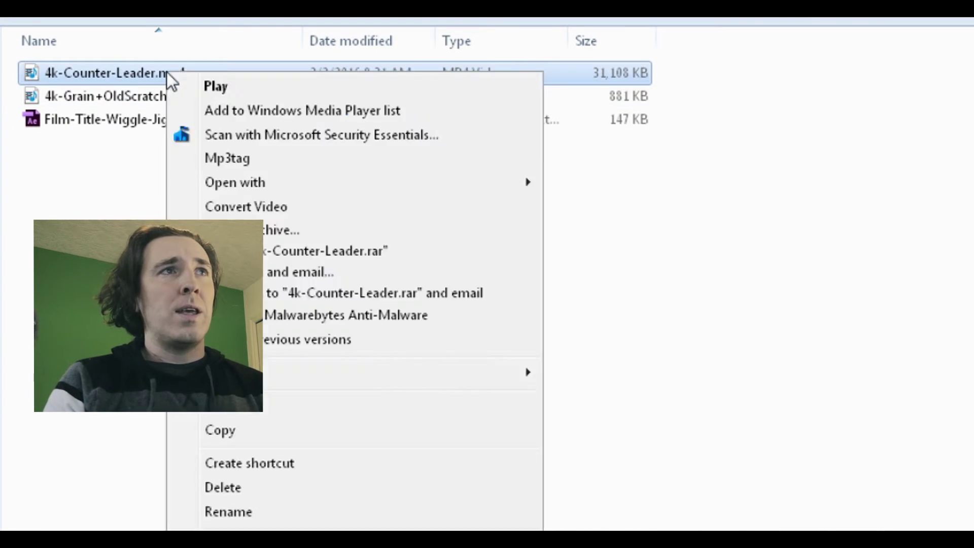
mouse_move(274, 179)
click(668, 201)
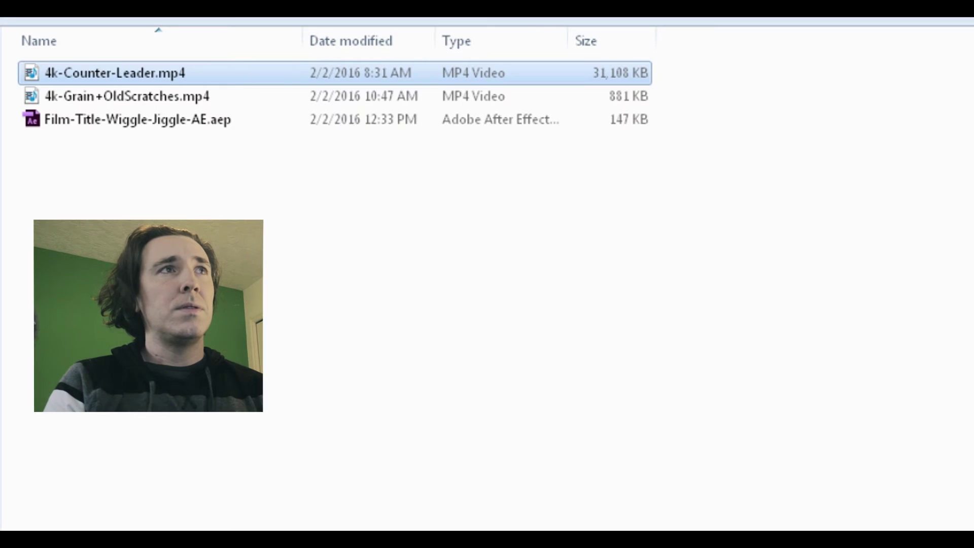
right_click(136, 104)
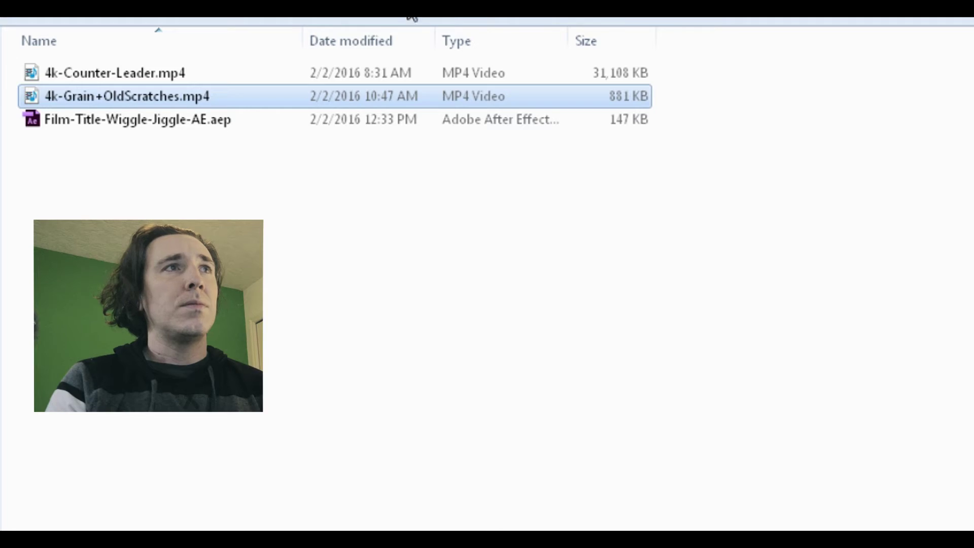
click(88, 126)
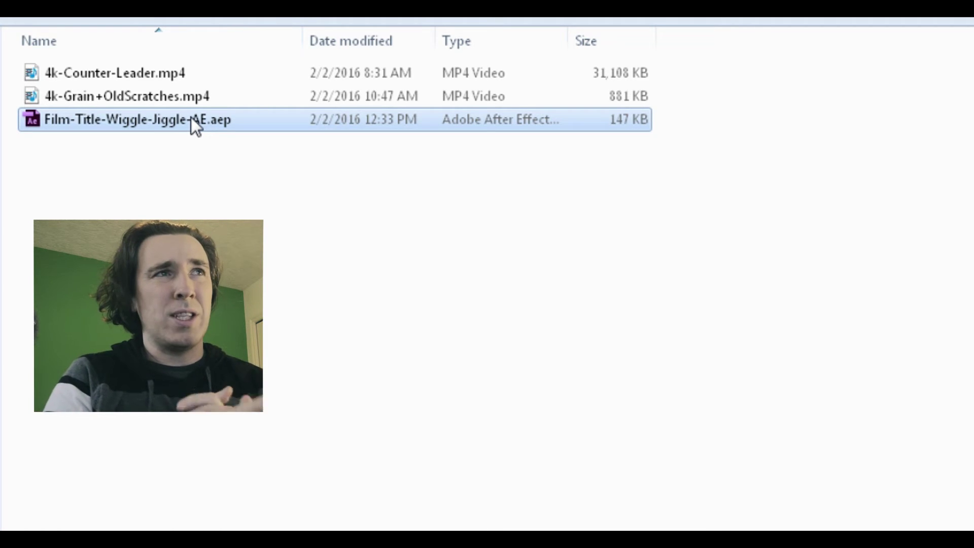
double_click(102, 120)
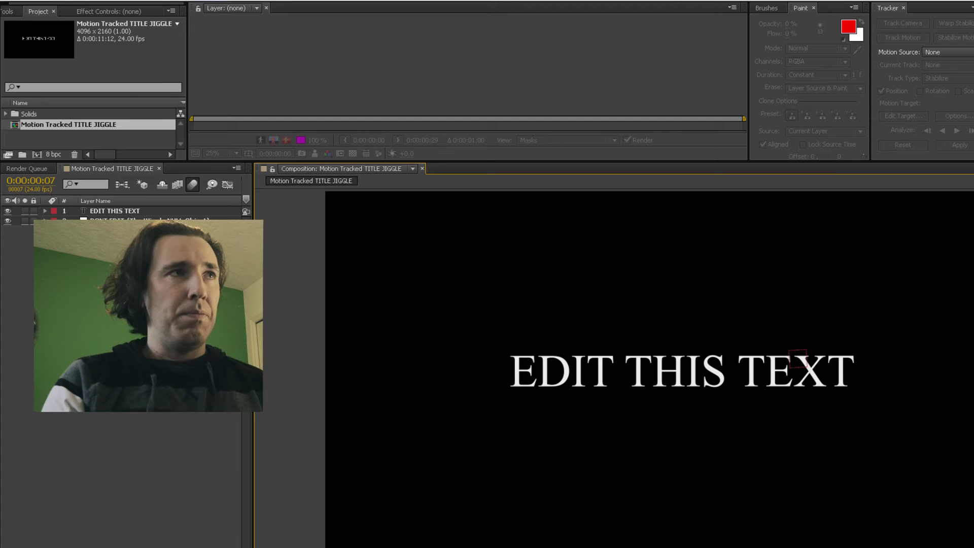
Replace the EDIT THIS TEXT title with the person's name
click(146, 211)
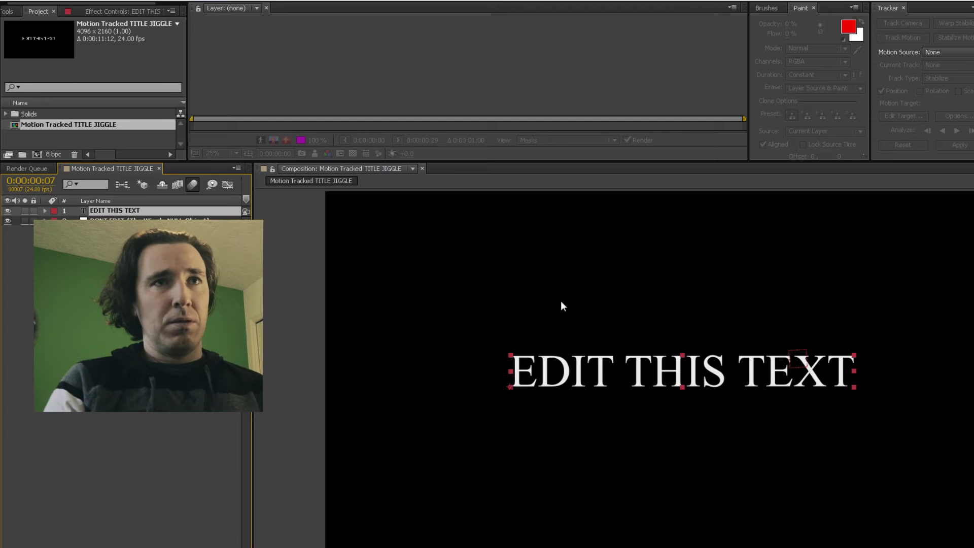
double_click(131, 210)
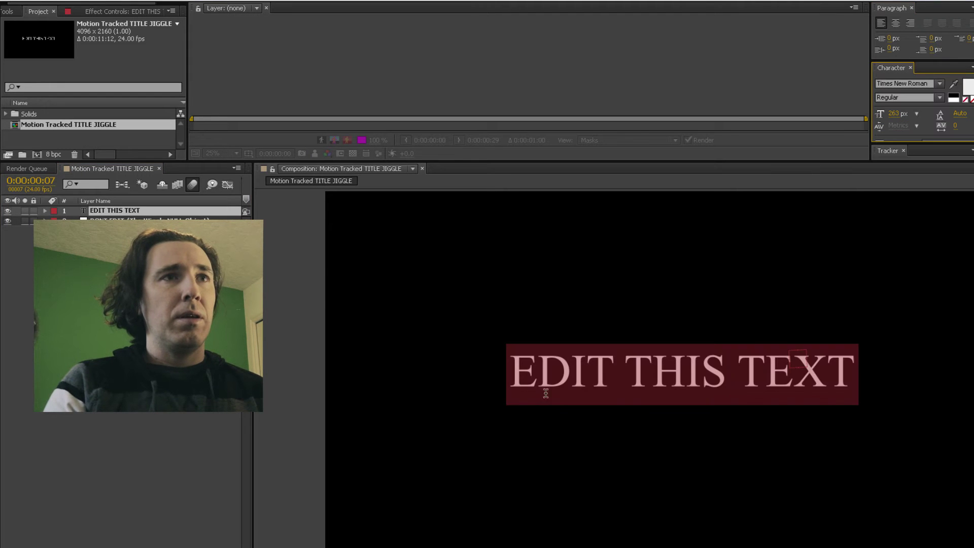
drag(512, 364, 856, 373)
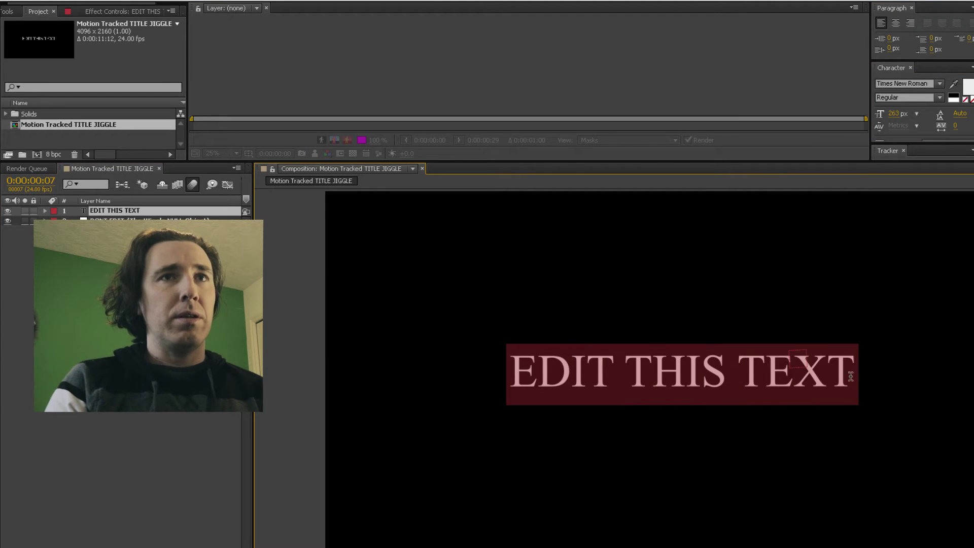
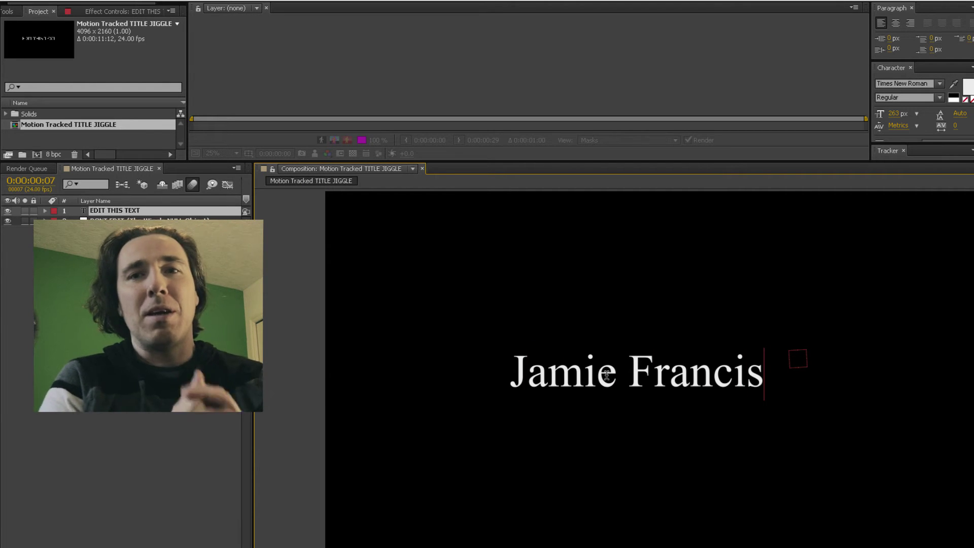
key(KP_Enter)
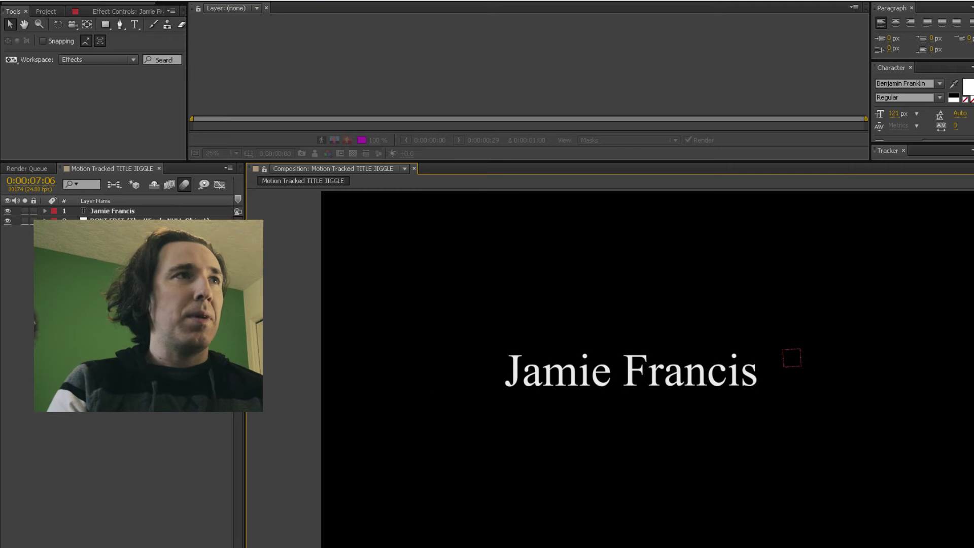
Jump to the composition's last frame, widen the Timeline, and return to the download folder
key(End)
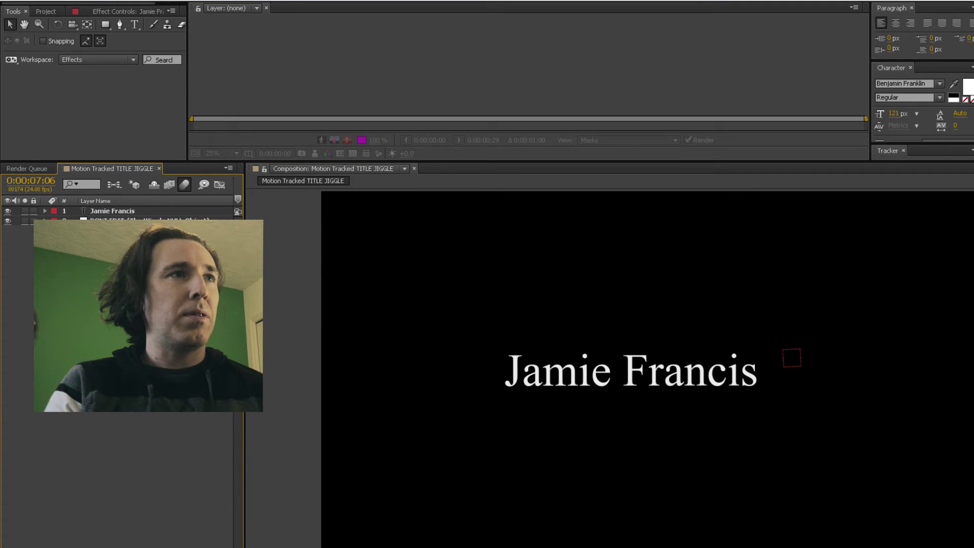
drag(245, 269, 608, 299)
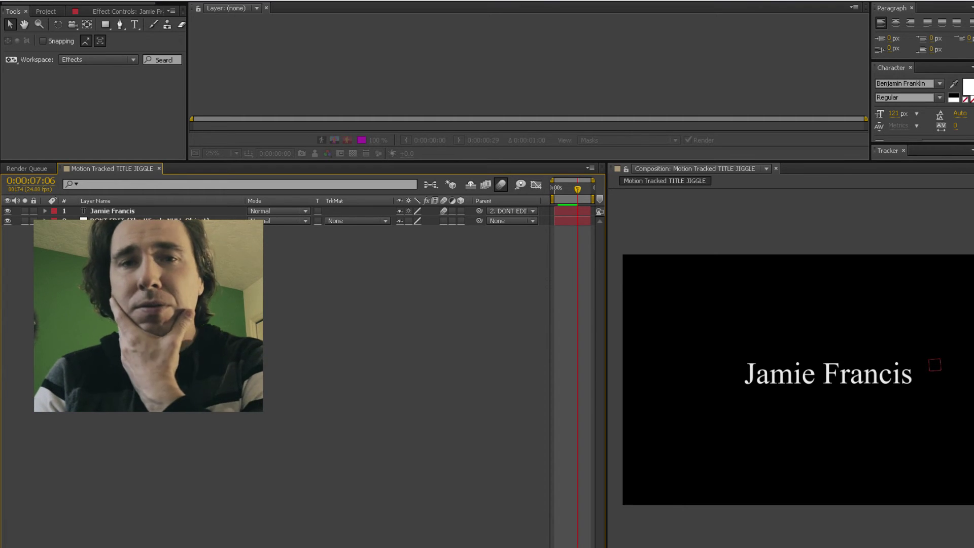
key(alt+Tab)
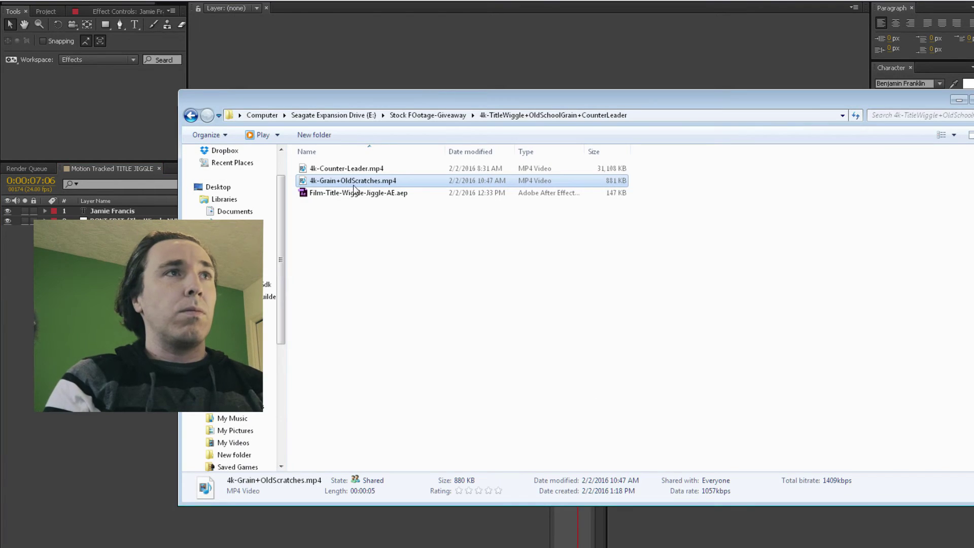
Drop 4k-Grain+OldScratches.mp4 in as the top layer at frame zero with Overlay blend mode
drag(321, 198, 213, 264)
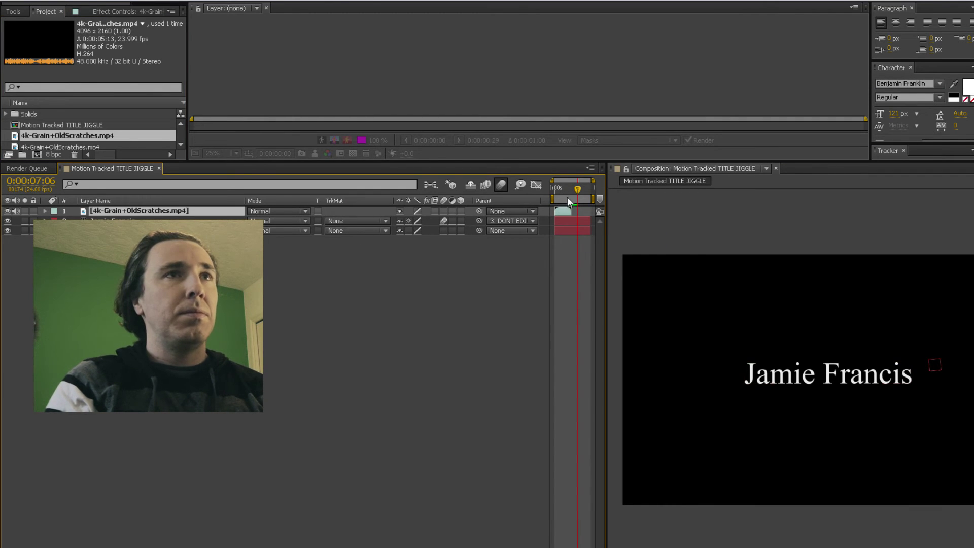
drag(560, 189, 554, 190)
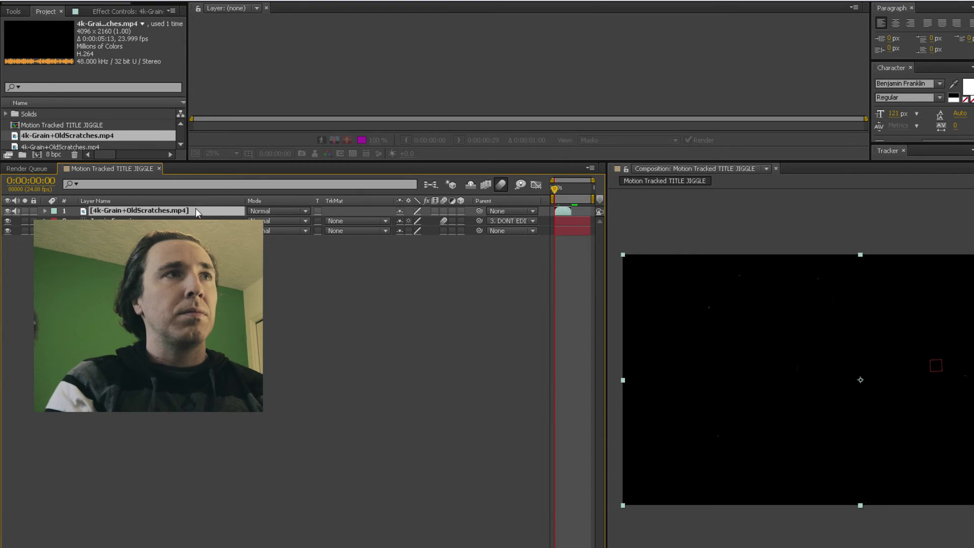
click(272, 210)
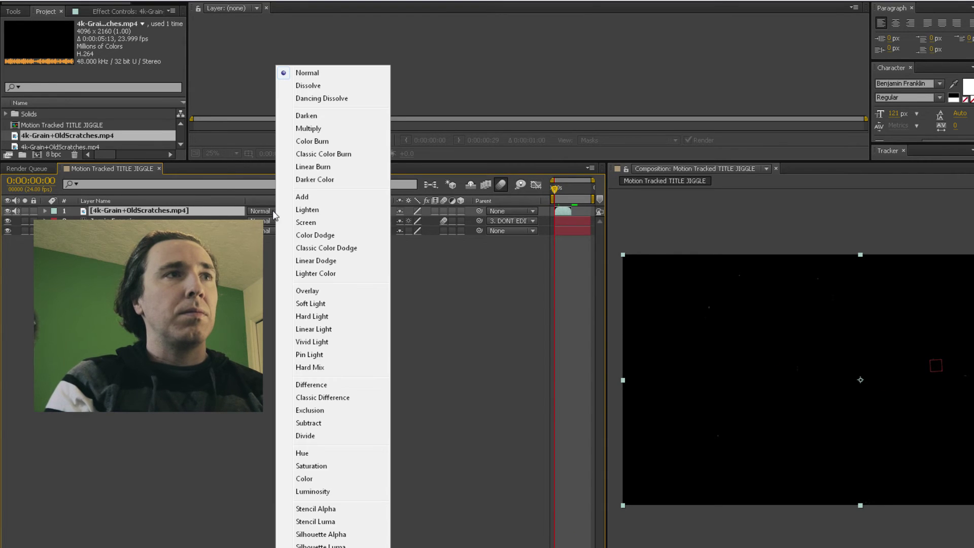
click(325, 290)
click(551, 407)
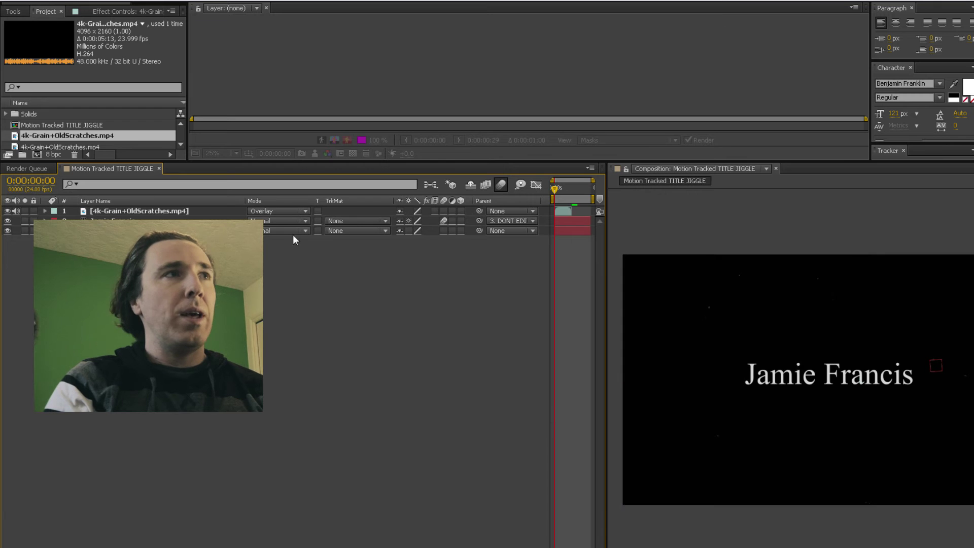